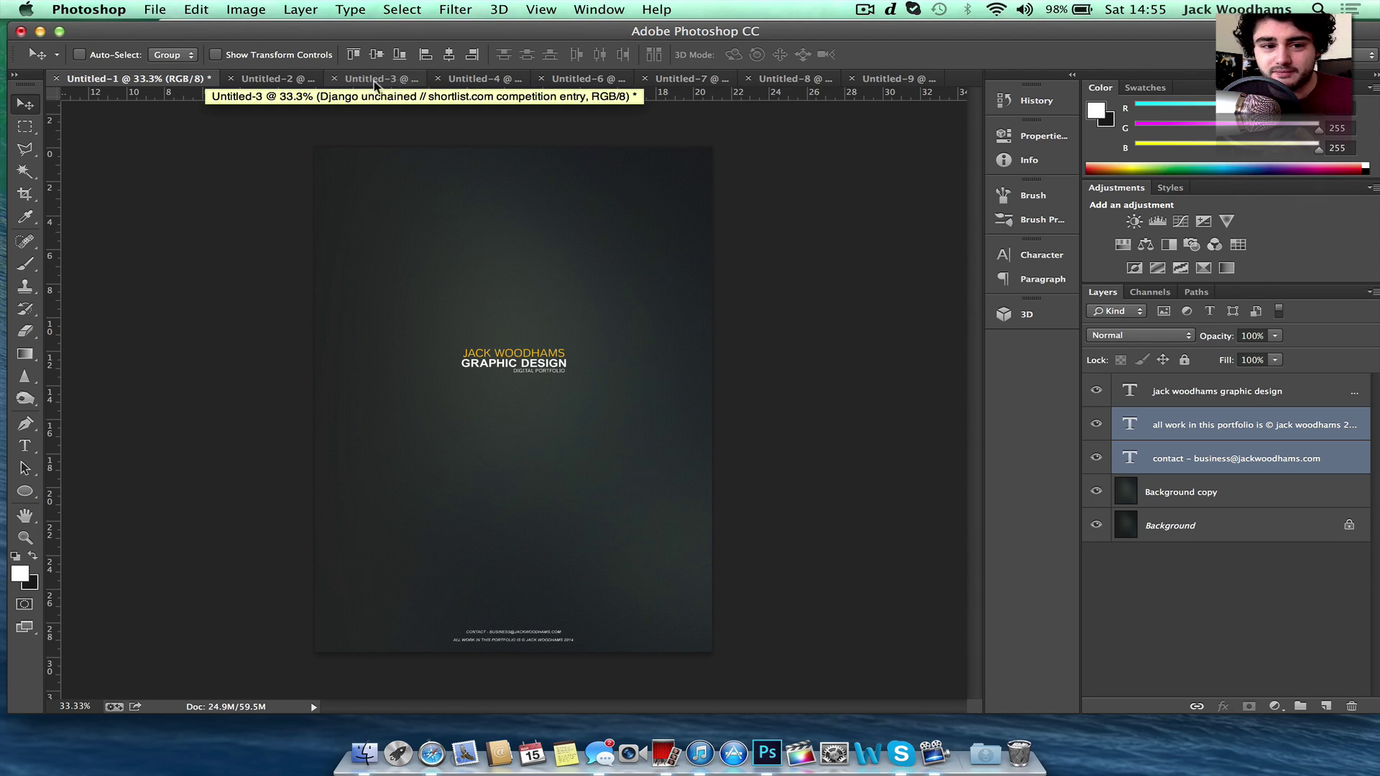
# - Review each open portfolio page, from Before We Get Started to the Digital CV, returning to the Untitled-1 cover
pyautogui.click(265, 76)
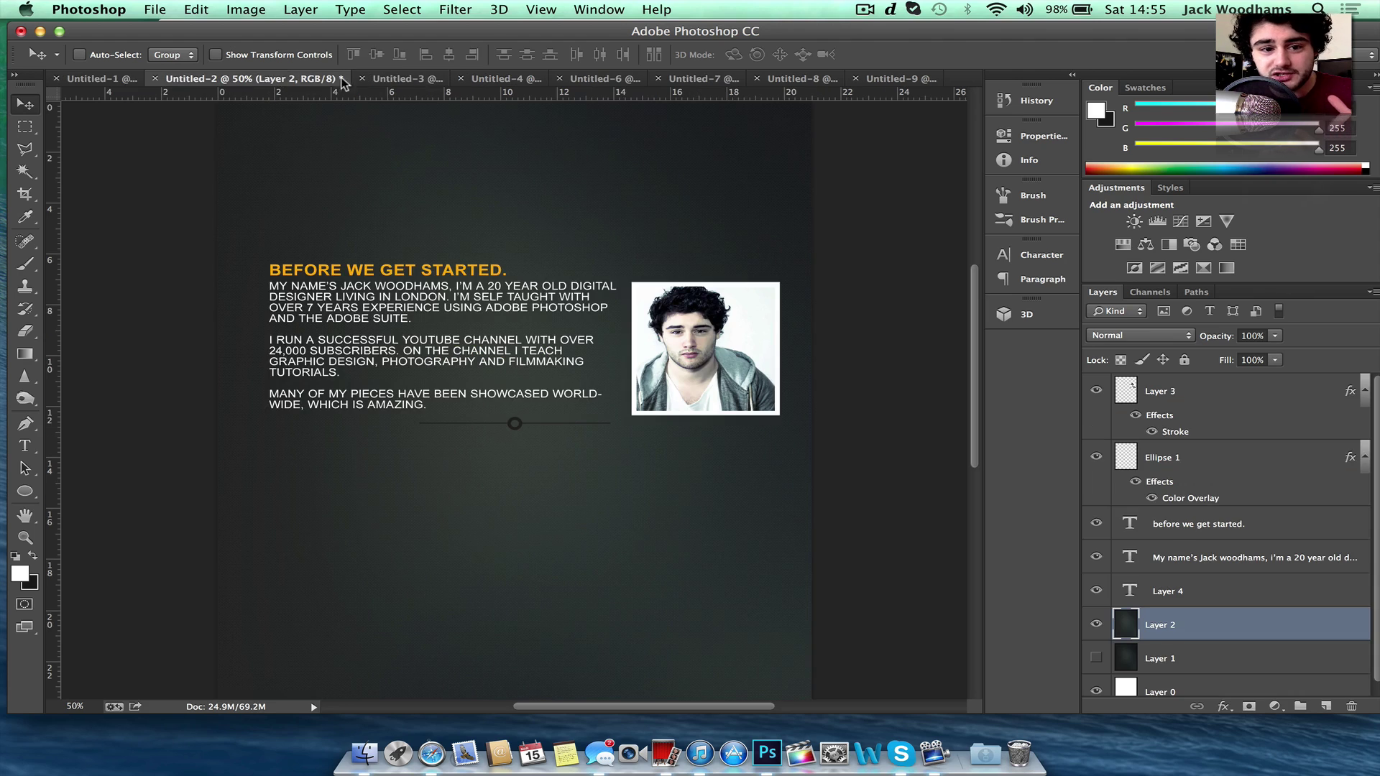
pyautogui.click(411, 84)
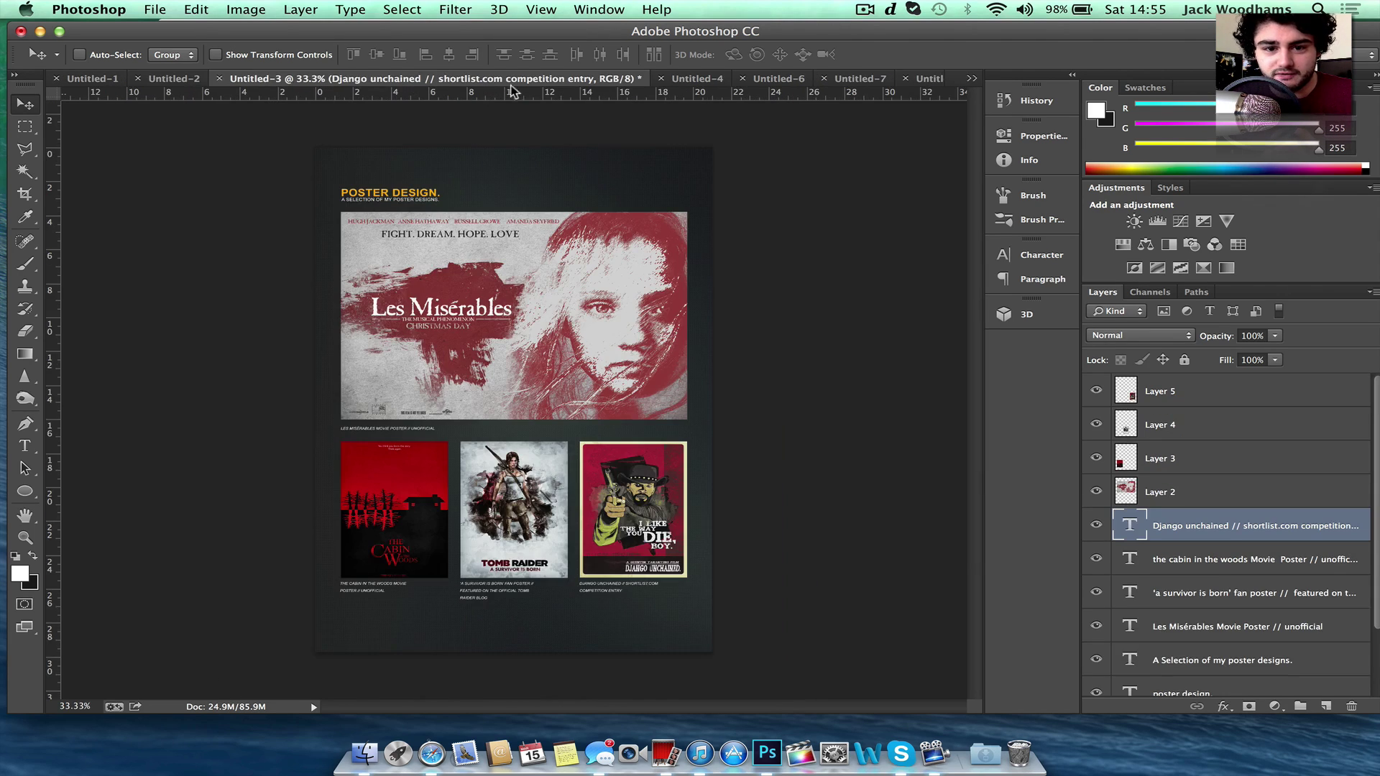
pyautogui.click(694, 85)
pyautogui.click(833, 81)
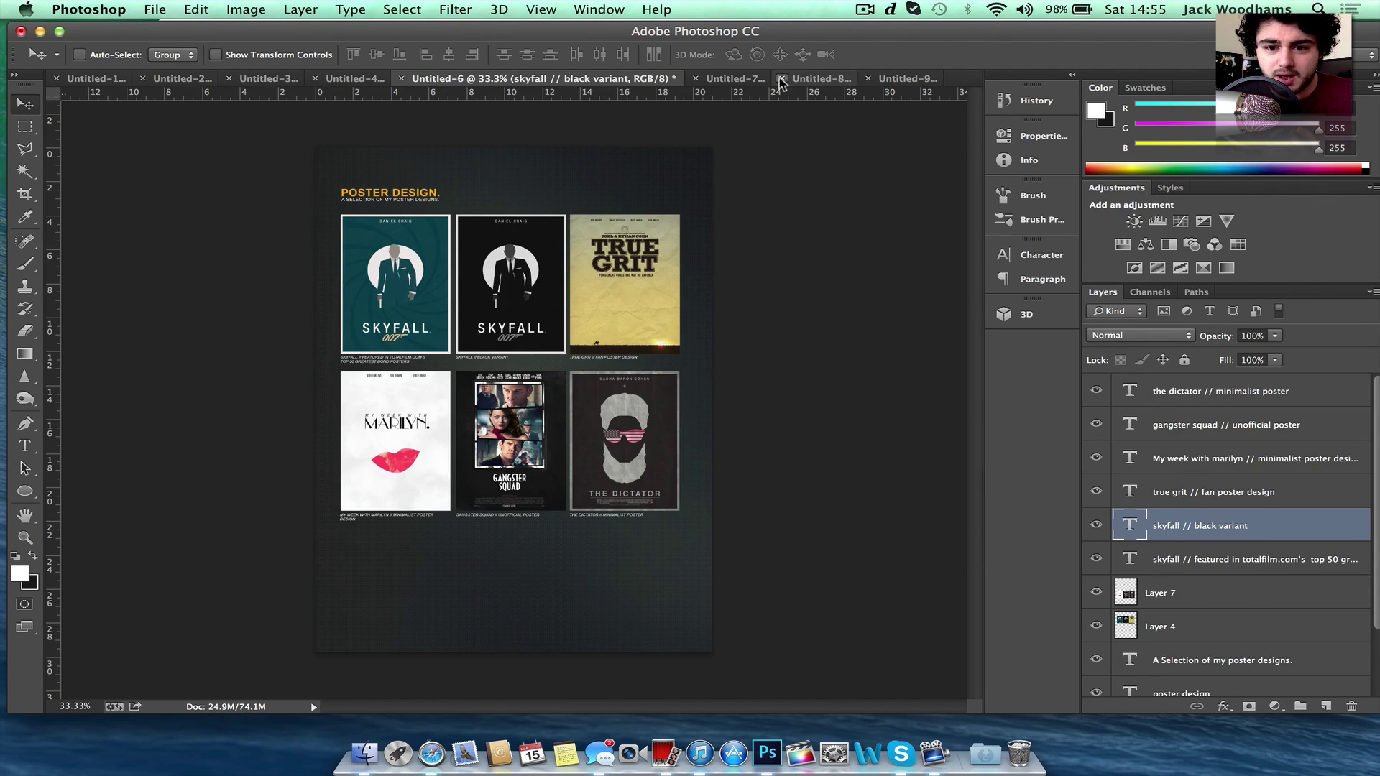
pyautogui.click(766, 83)
pyautogui.click(888, 80)
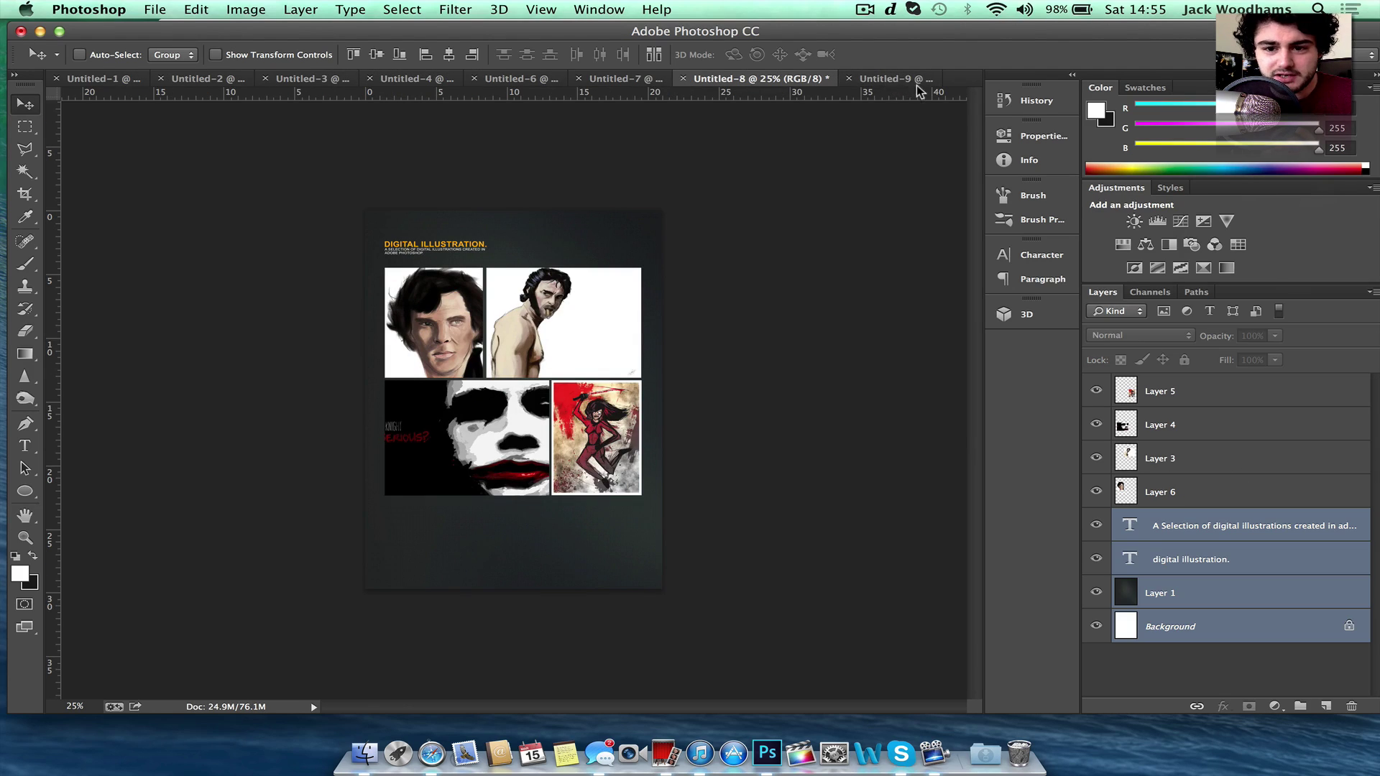
pyautogui.click(906, 84)
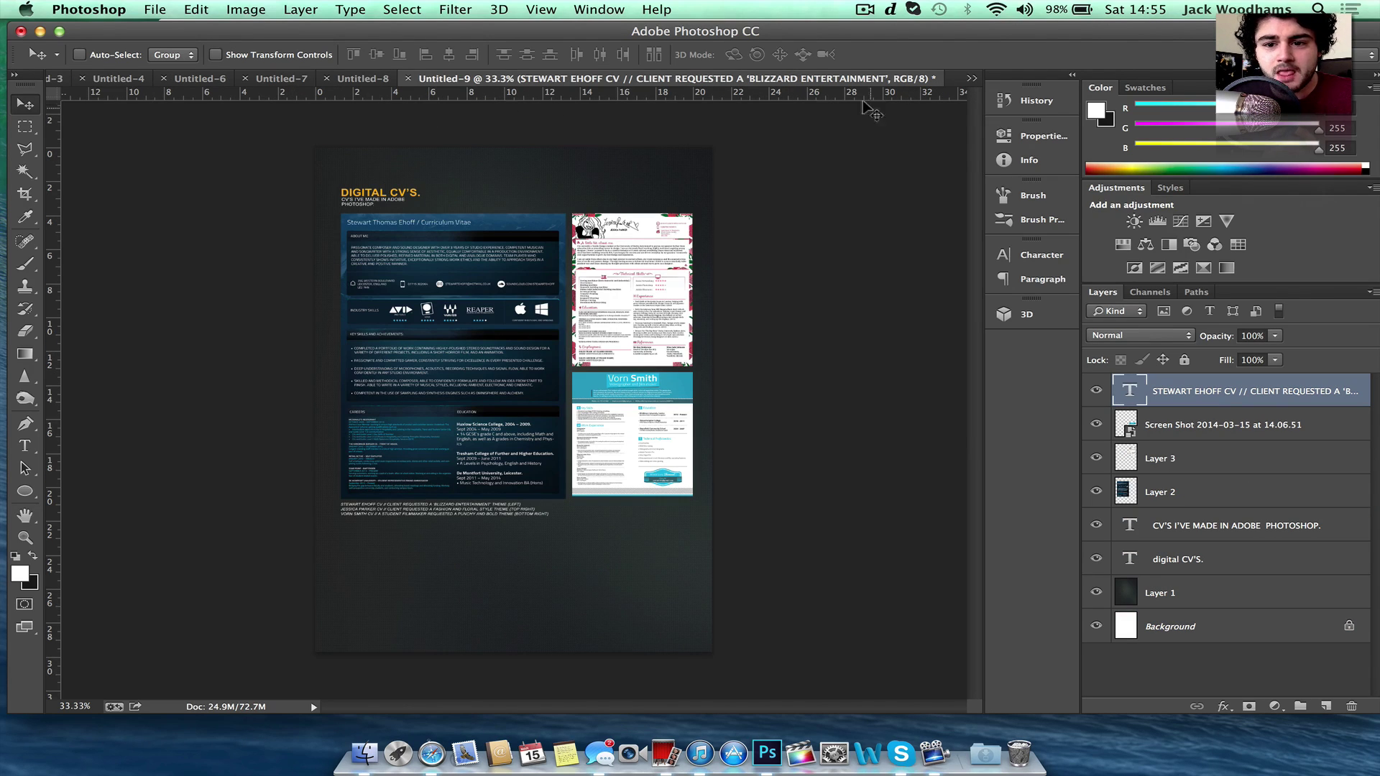
pyautogui.click(971, 80)
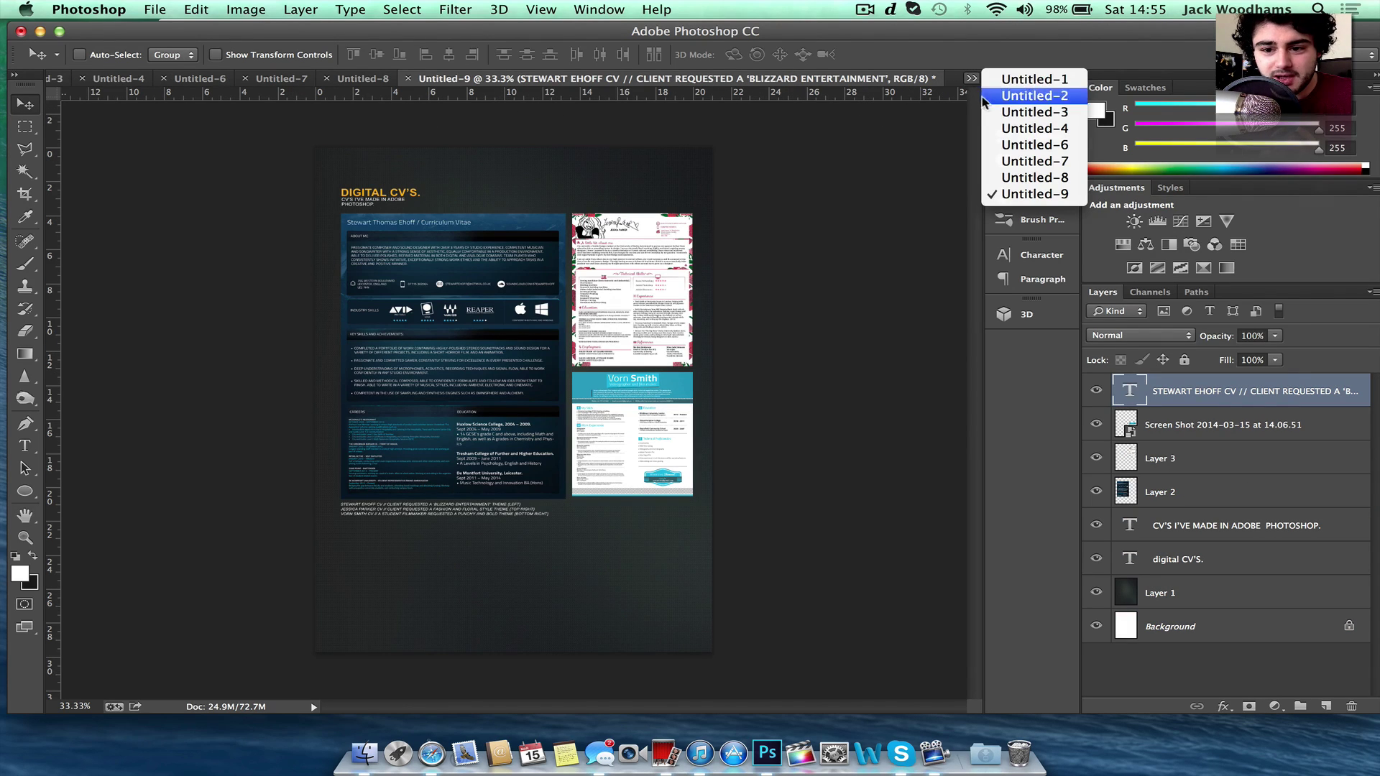
pyautogui.click(1019, 77)
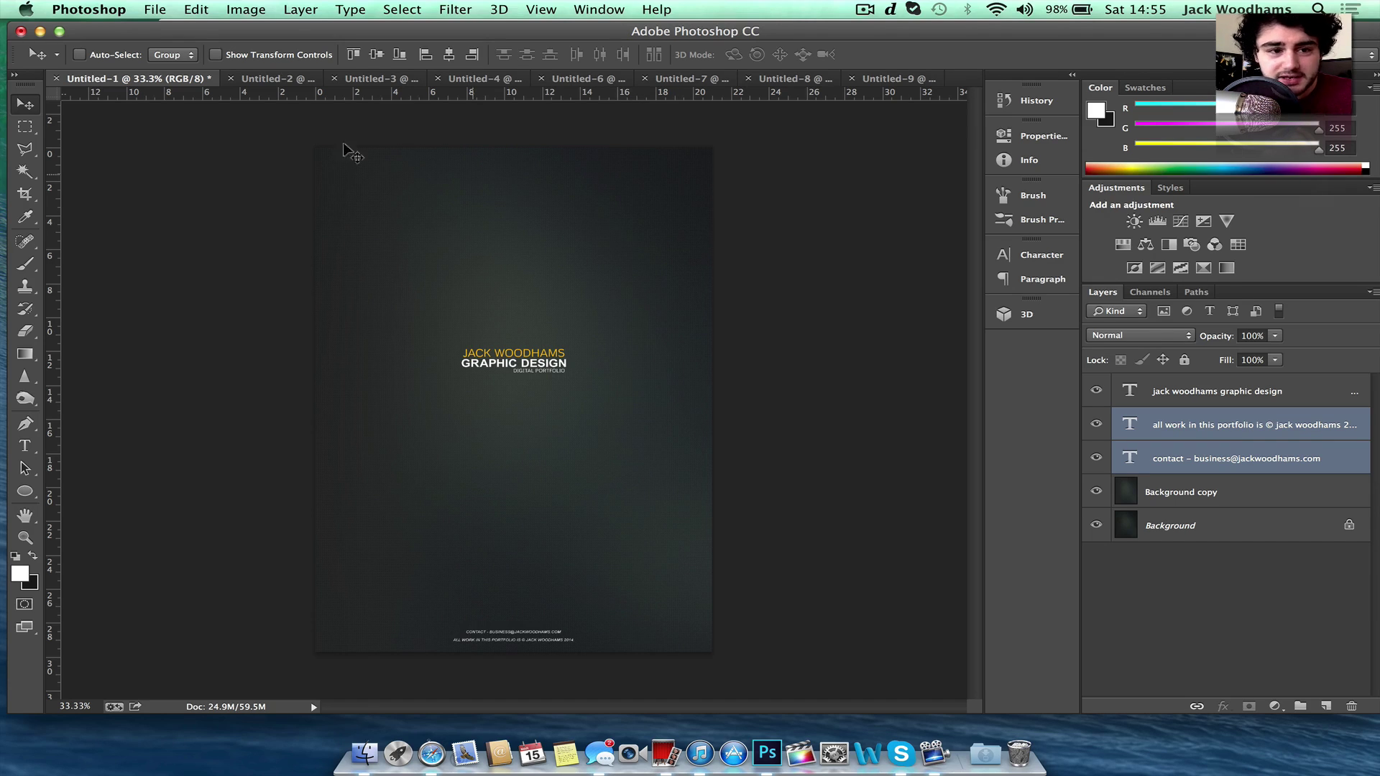
# - Start a PDF Presentation with all open files added and Untitled-4 moved to third place
pyautogui.click(159, 8)
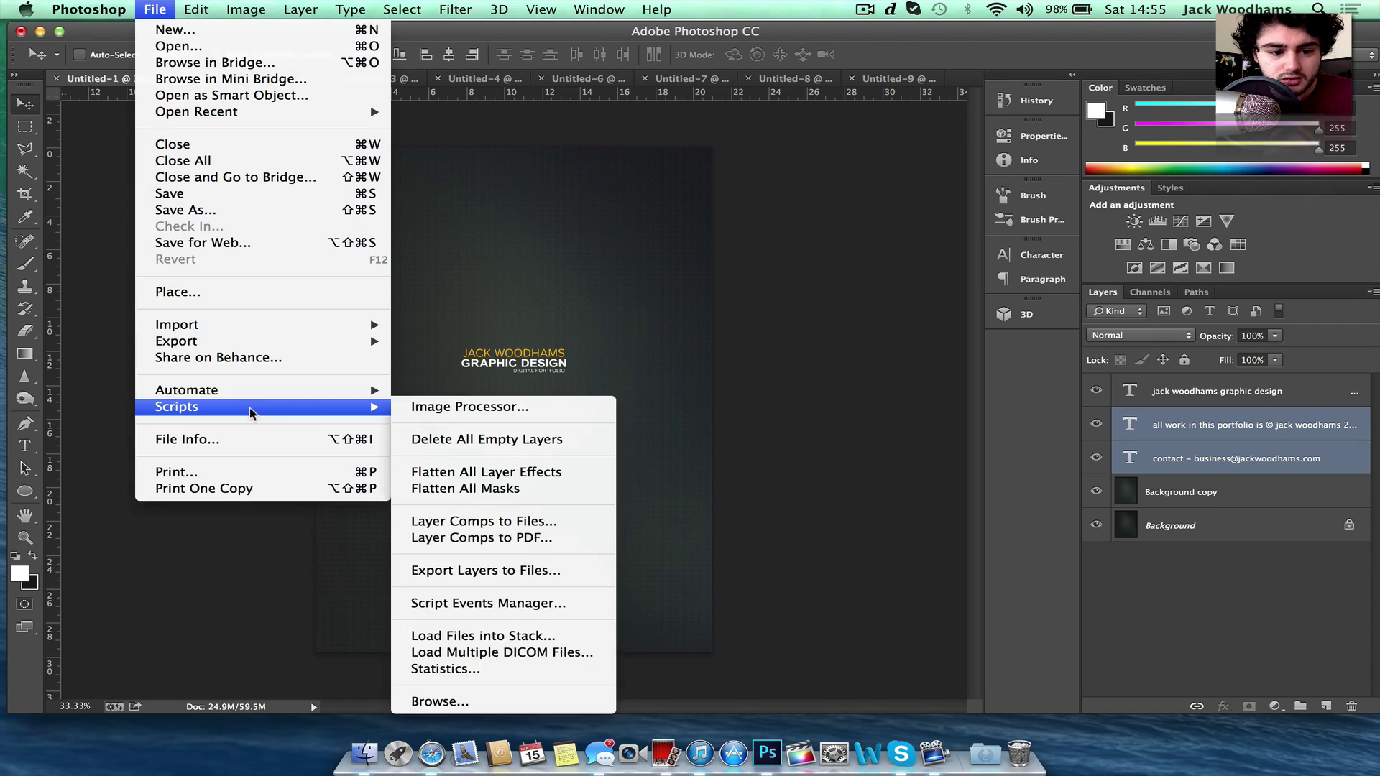
pyautogui.moveTo(266, 391)
pyautogui.click(436, 407)
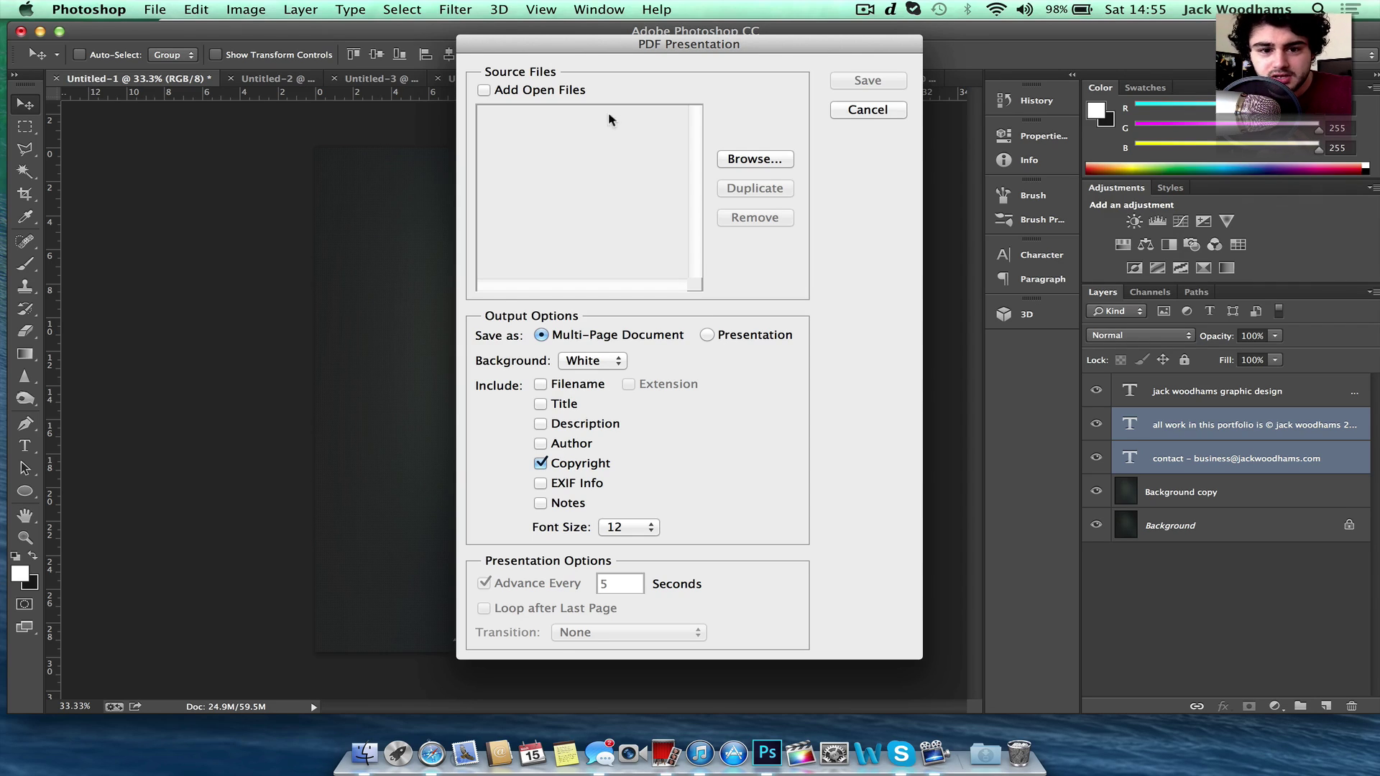
pyautogui.click(555, 91)
pyautogui.click(509, 211)
pyautogui.moveTo(510, 211); pyautogui.dragTo(534, 135)
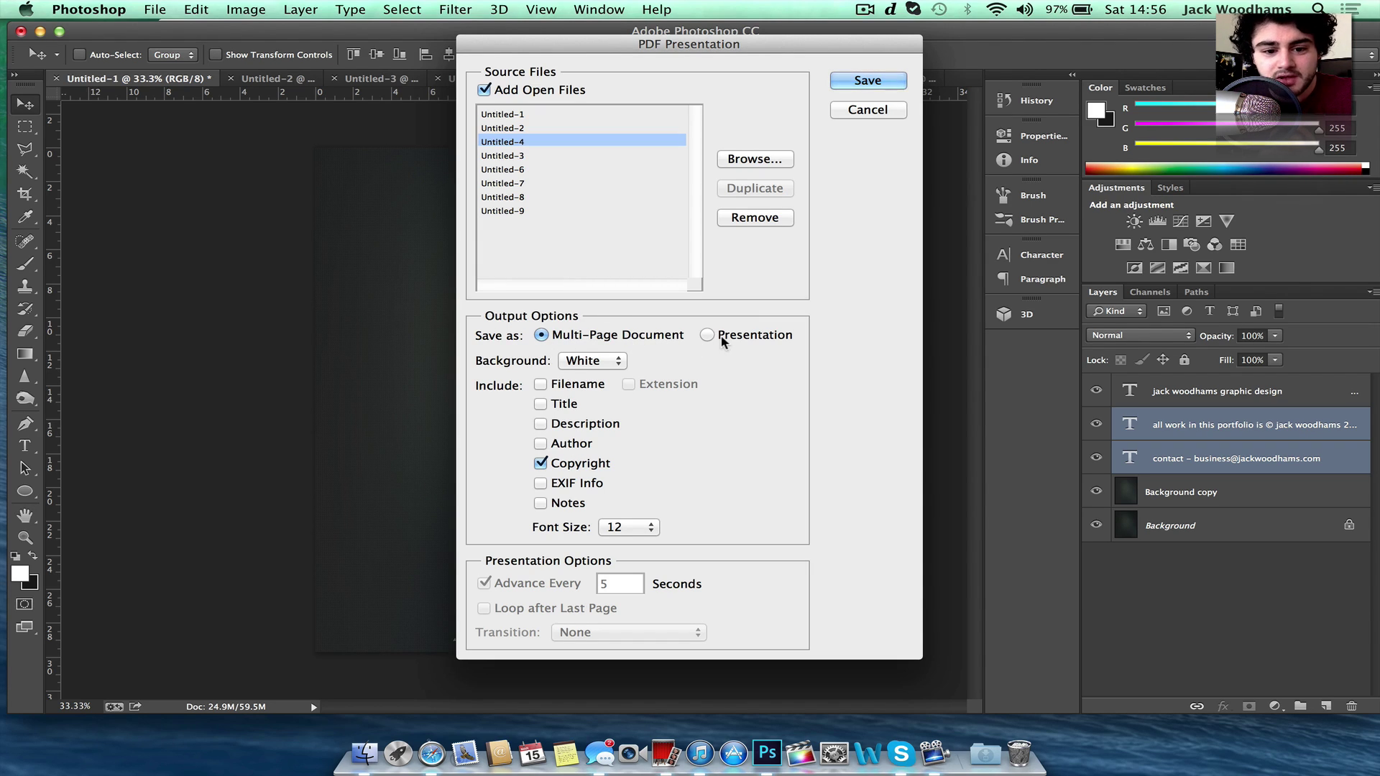
# - Keep a White page background and leave Filename unchecked
pyautogui.click(616, 367)
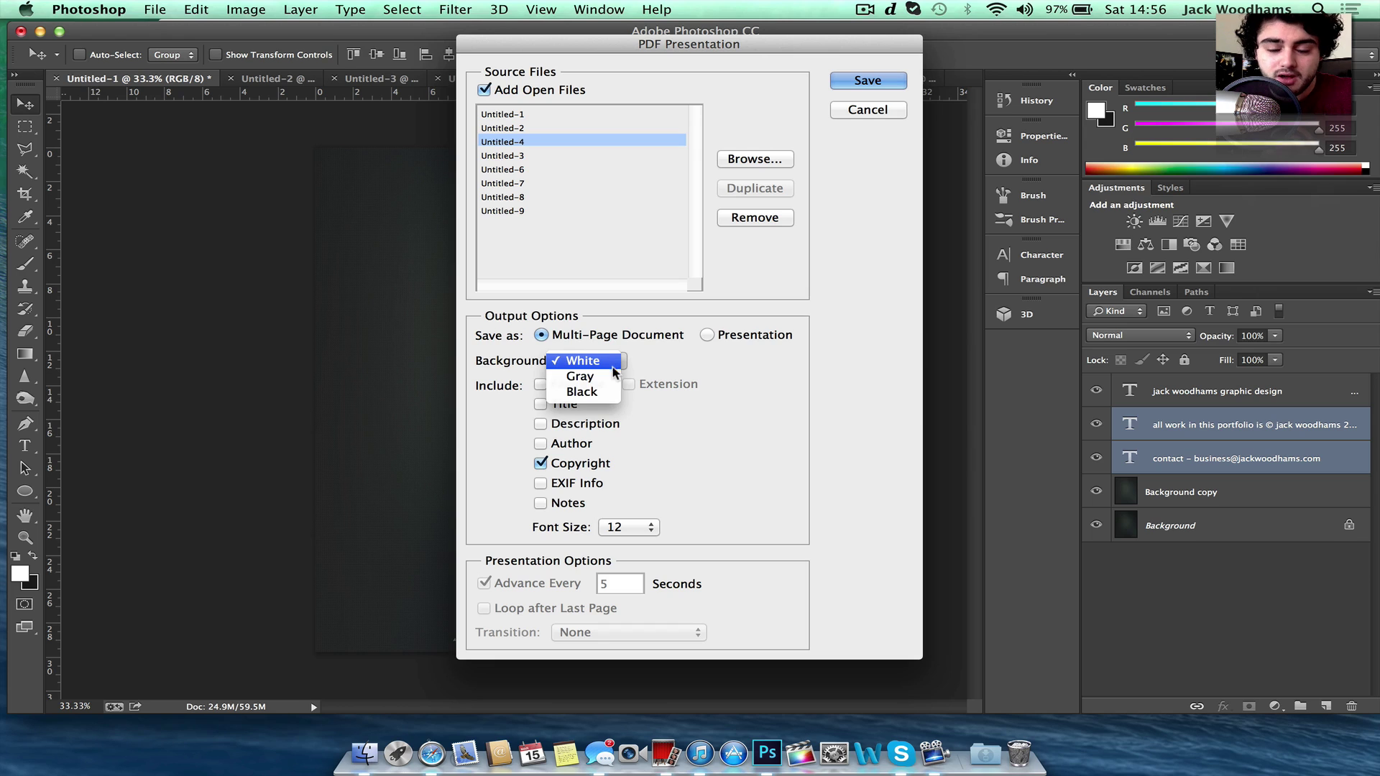
pyautogui.click(675, 477)
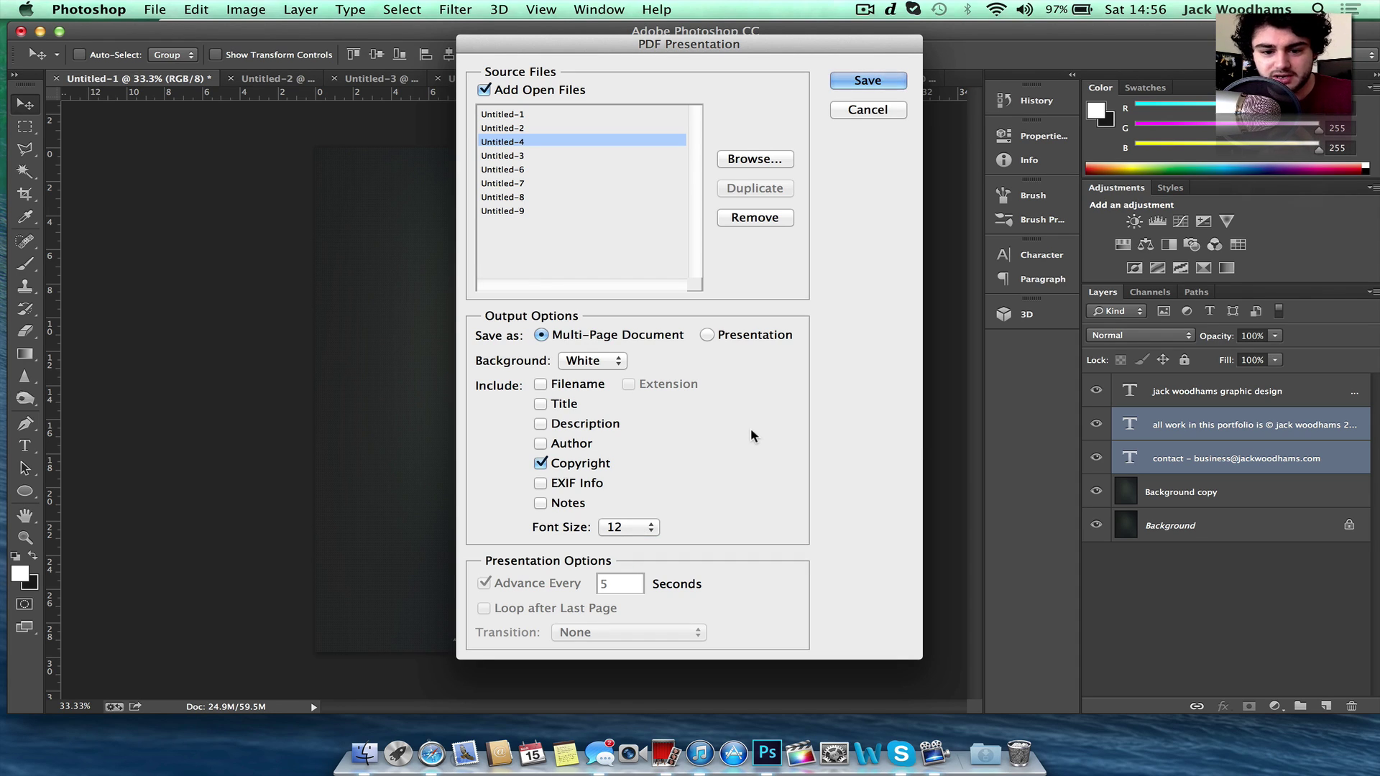
pyautogui.click(581, 386)
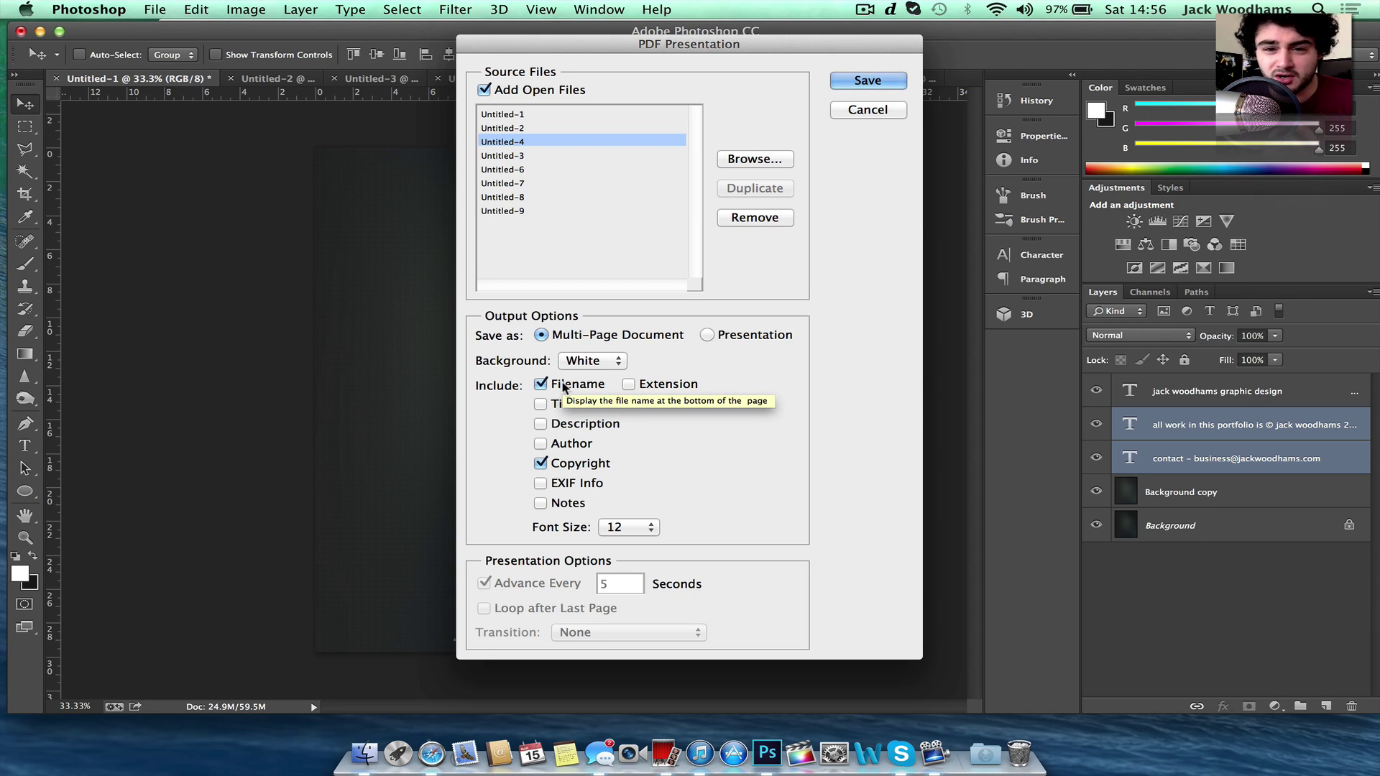
pyautogui.click(554, 385)
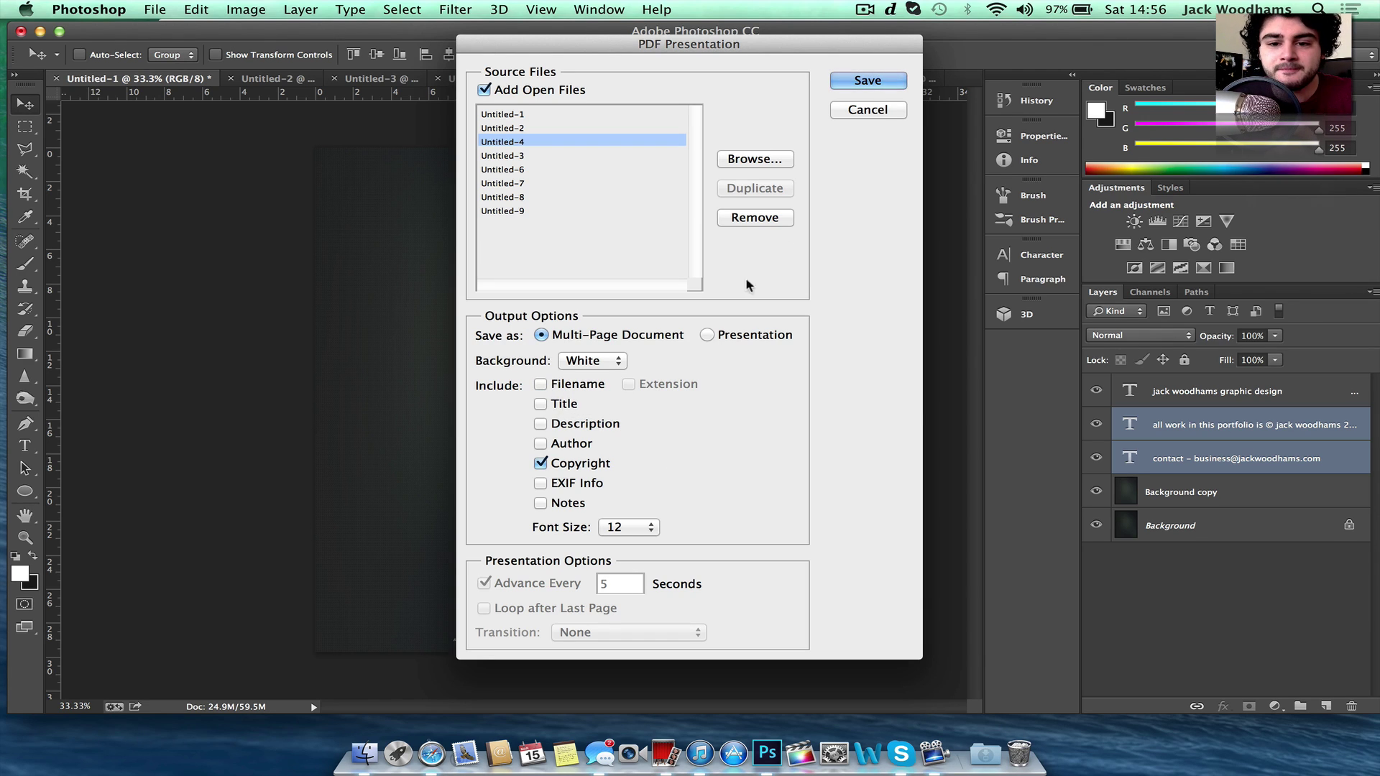
# - Name the PDF 'tutorial example' and save it to the Desktop
pyautogui.click(866, 89)
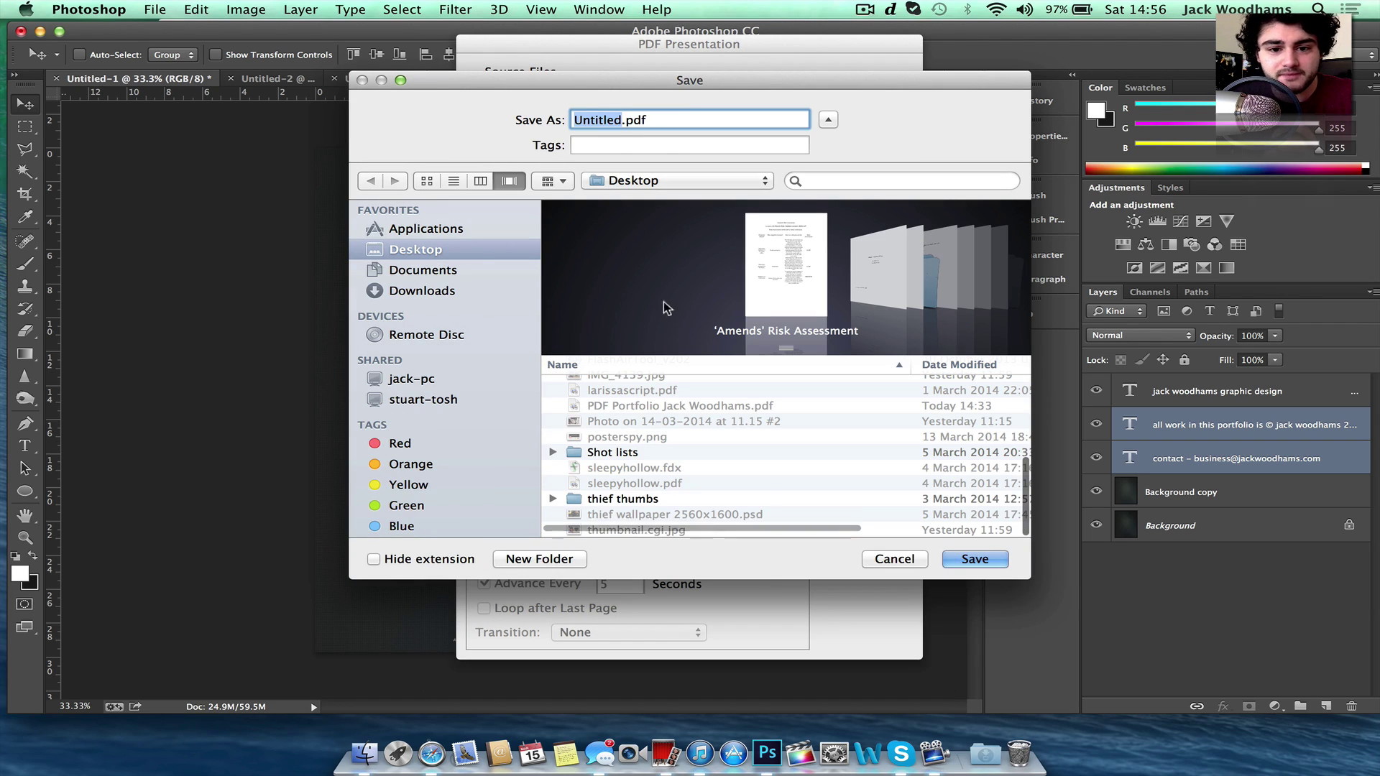
pyautogui.write('tutorial exa,m')
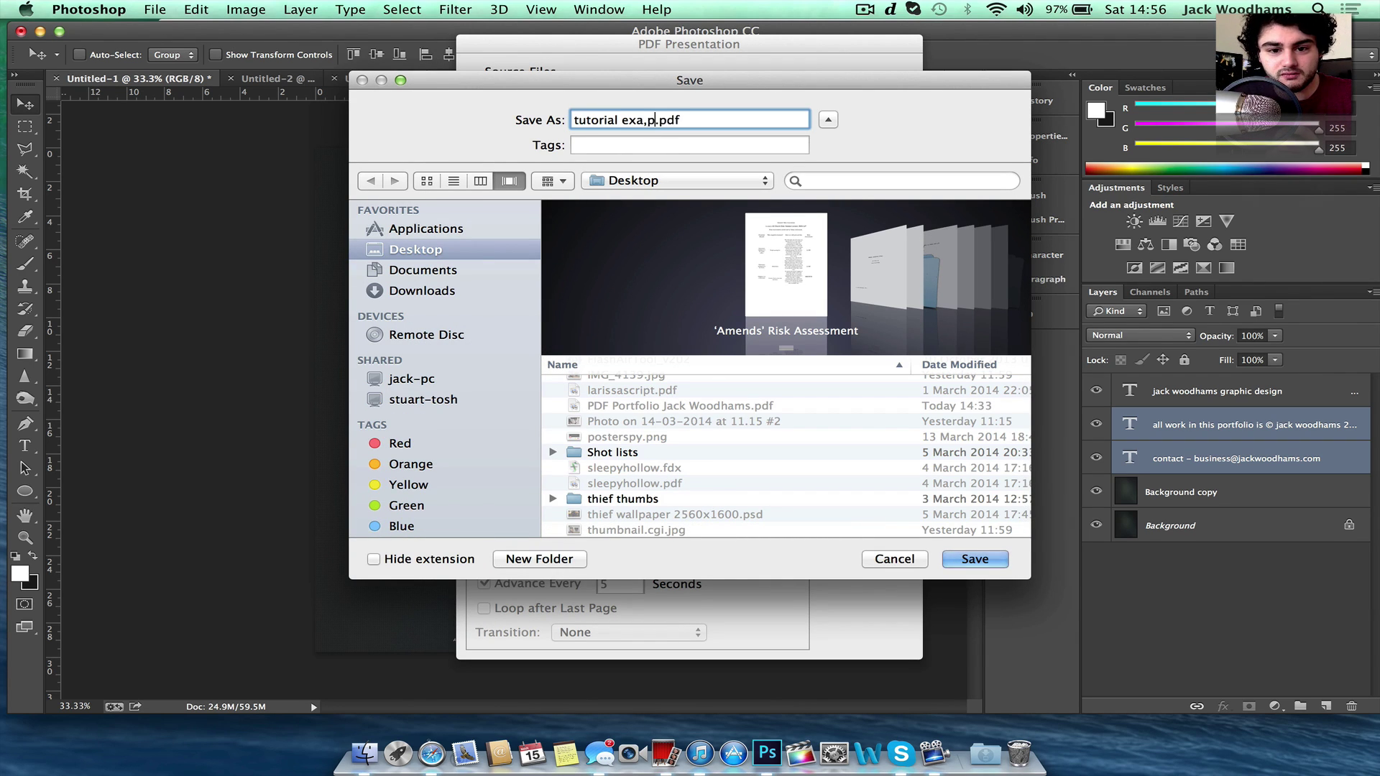
pyautogui.press('BackSpace')
pyautogui.press('BackSpace')
pyautogui.write('mple')
pyautogui.press('Return')
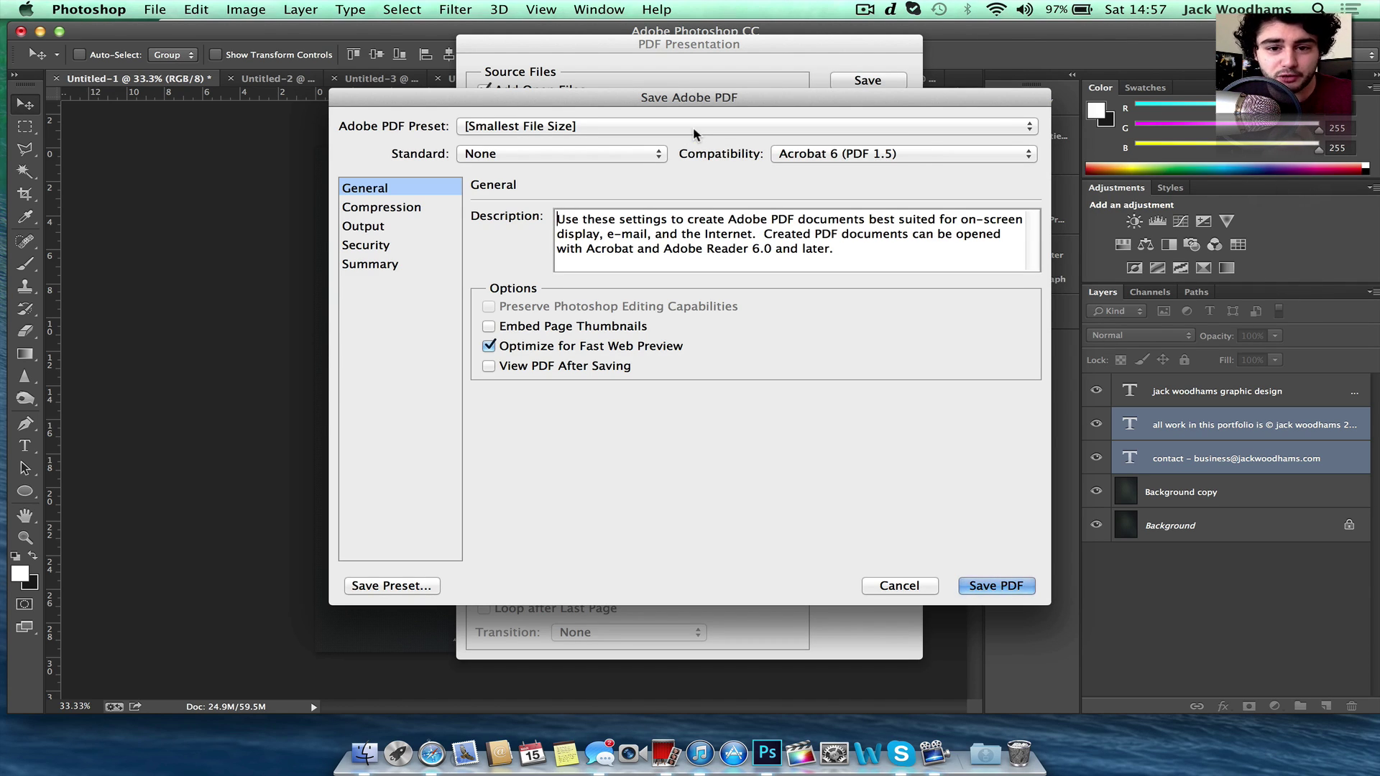
# - Choose the [Press Quality] preset with Maximum image quality compression, then cancel the dialog
pyautogui.click(694, 133)
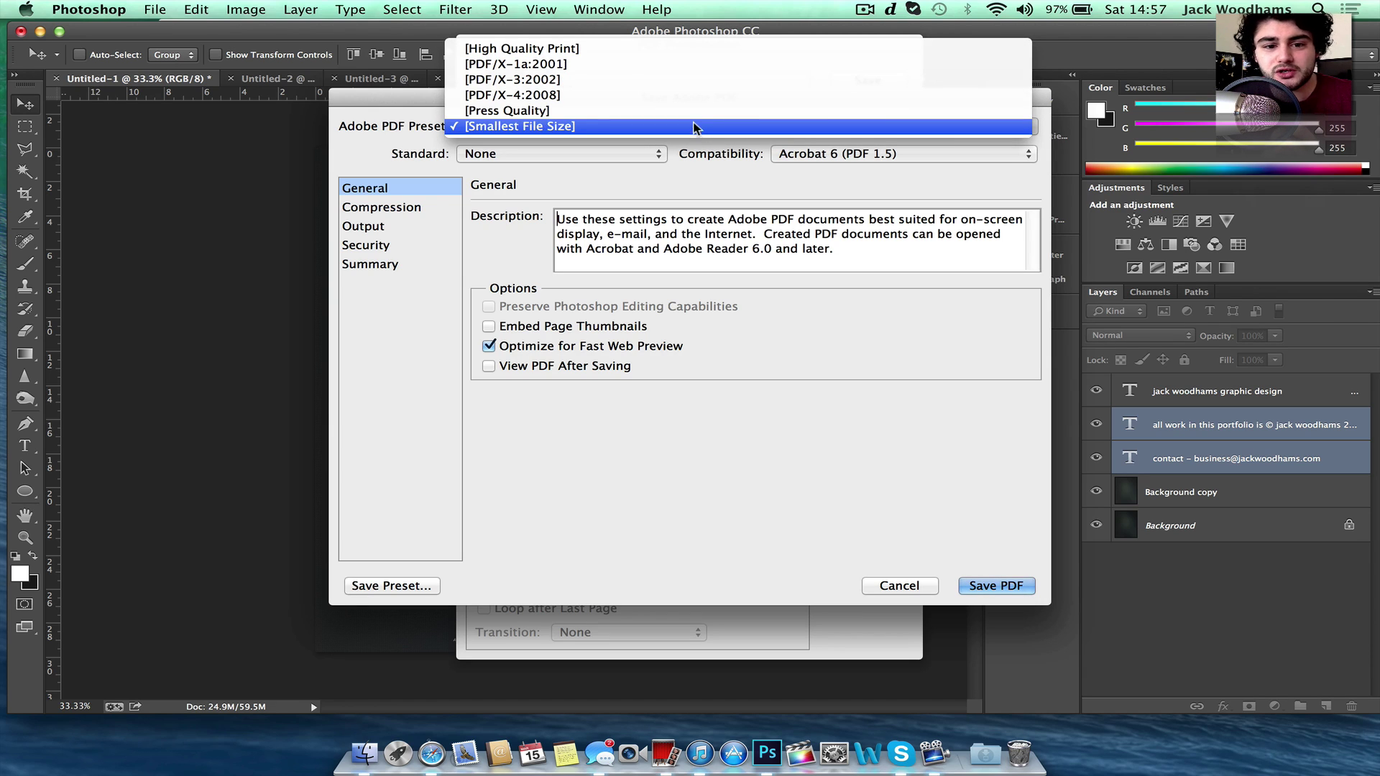
pyautogui.click(687, 110)
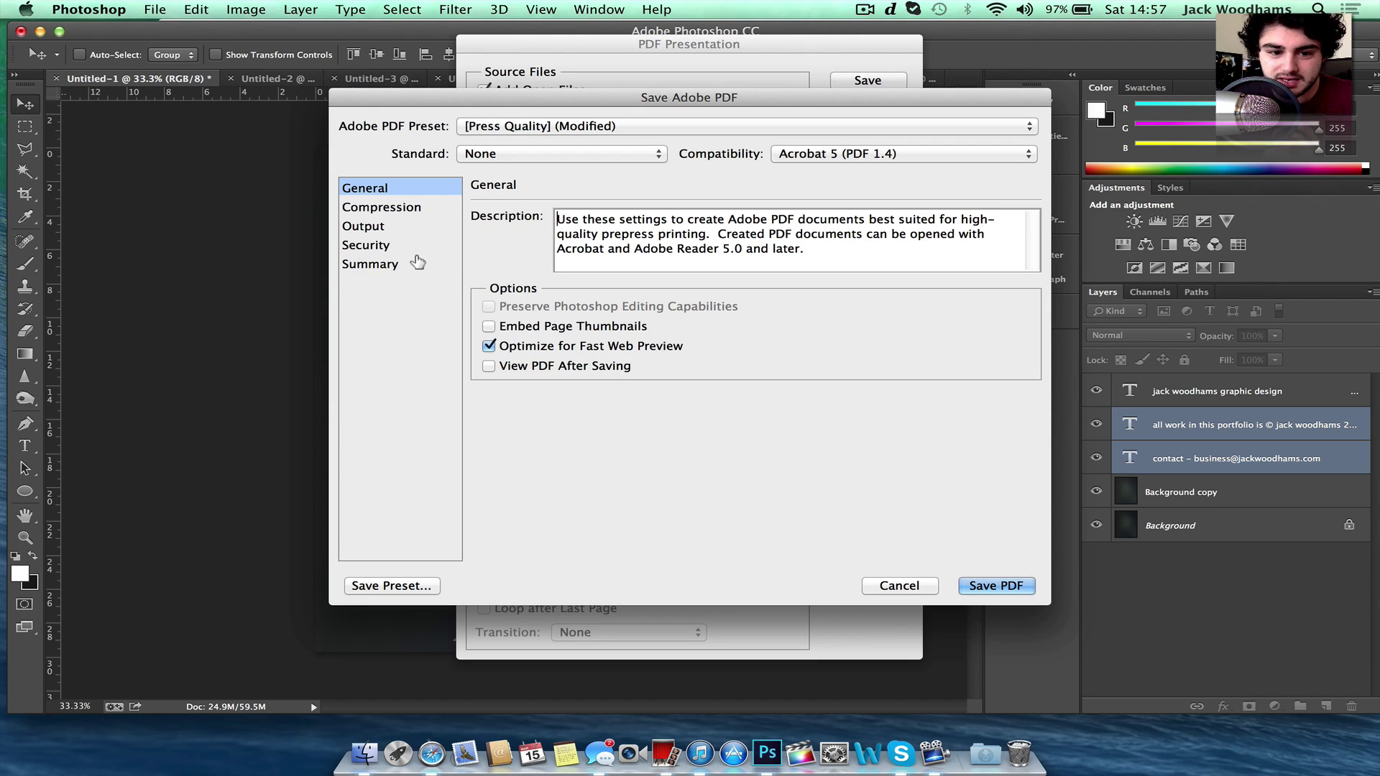
pyautogui.click(421, 207)
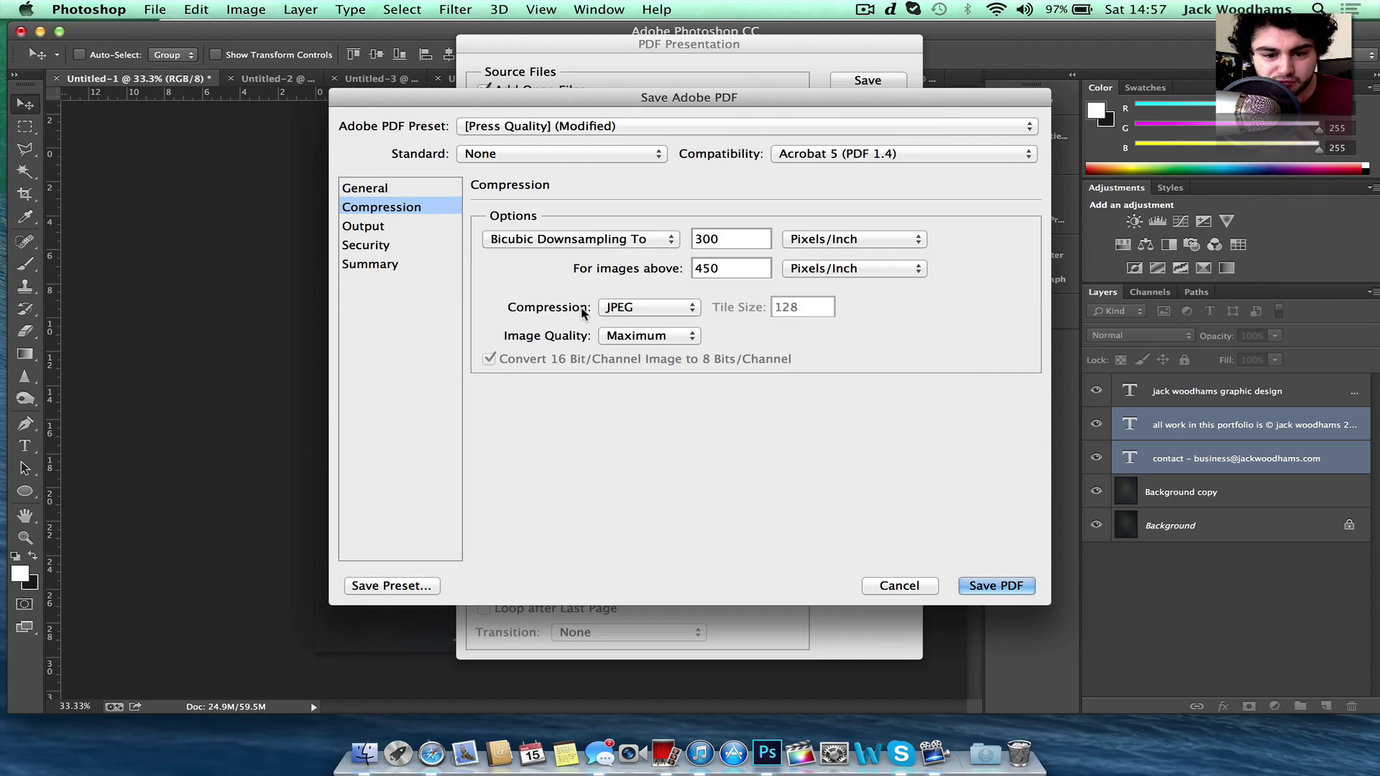
pyautogui.click(627, 338)
pyautogui.click(535, 296)
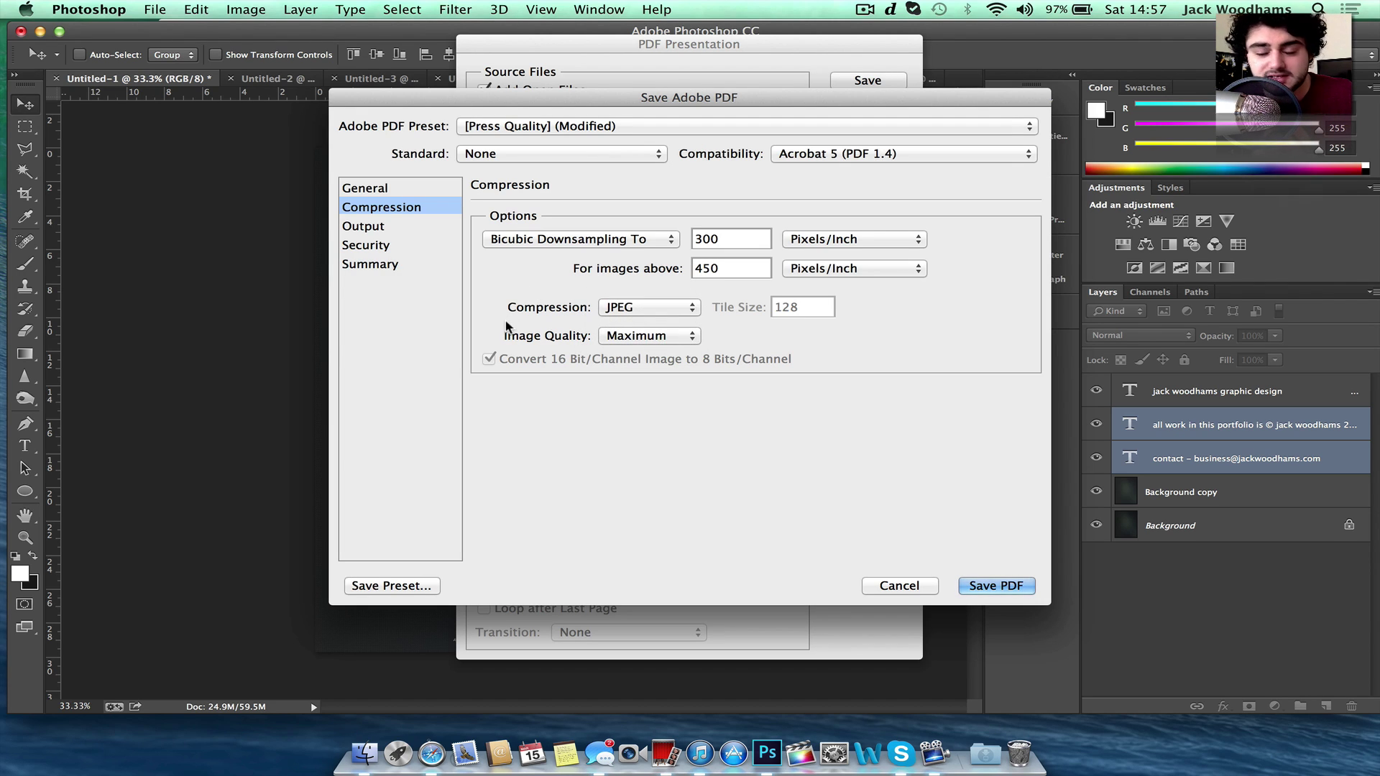
pyautogui.click(899, 586)
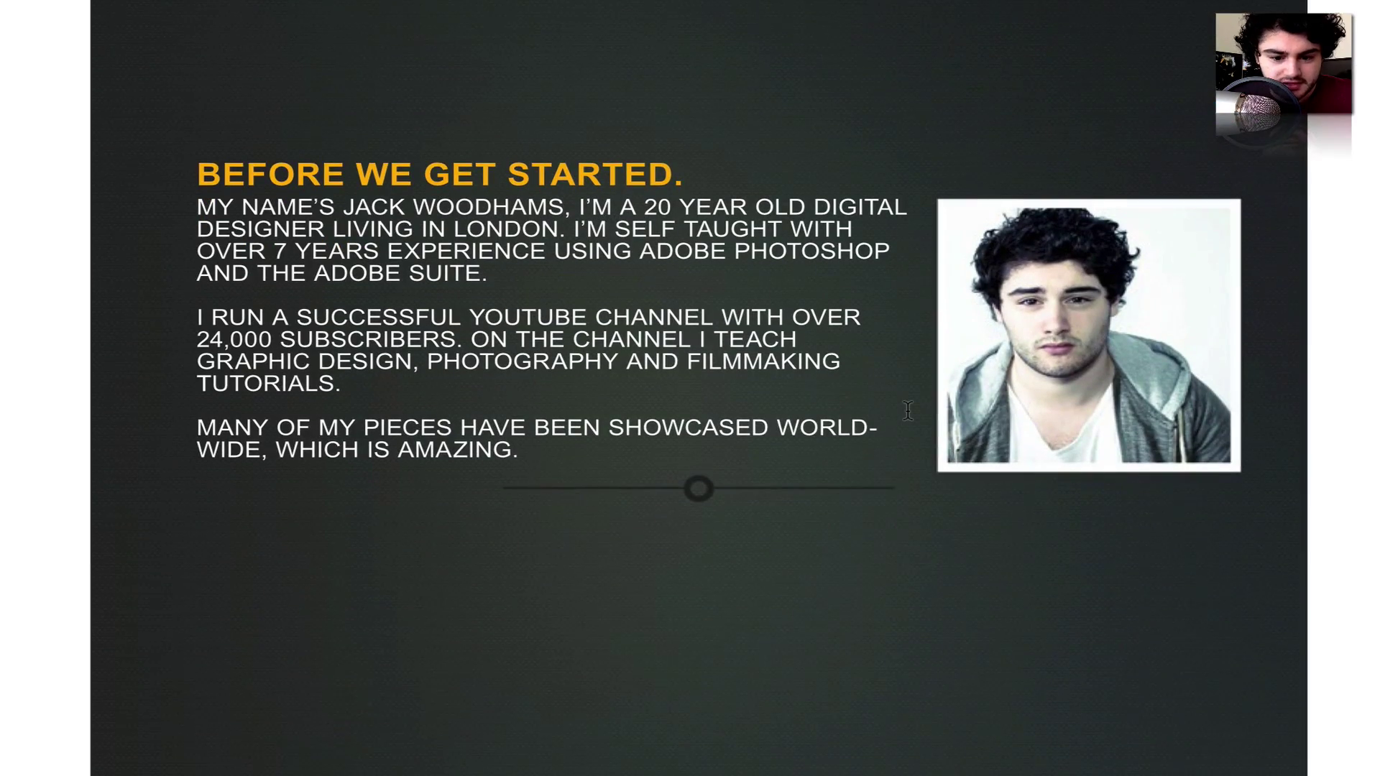
# - Scroll through the portfolio PDF's about-me, poster, illustration and CV pages, then back up
pyautogui.scroll(-4, 908, 410)
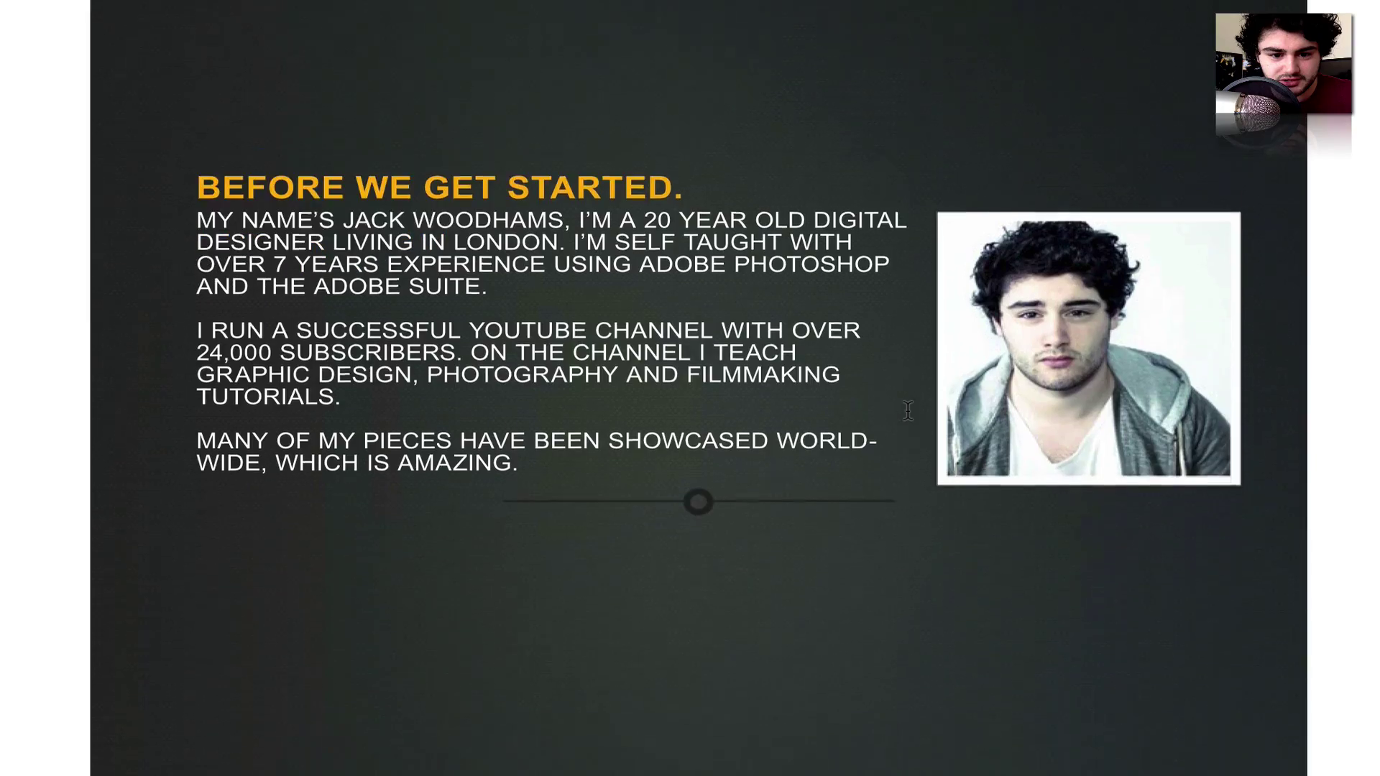
pyautogui.scroll(-20, 908, 411)
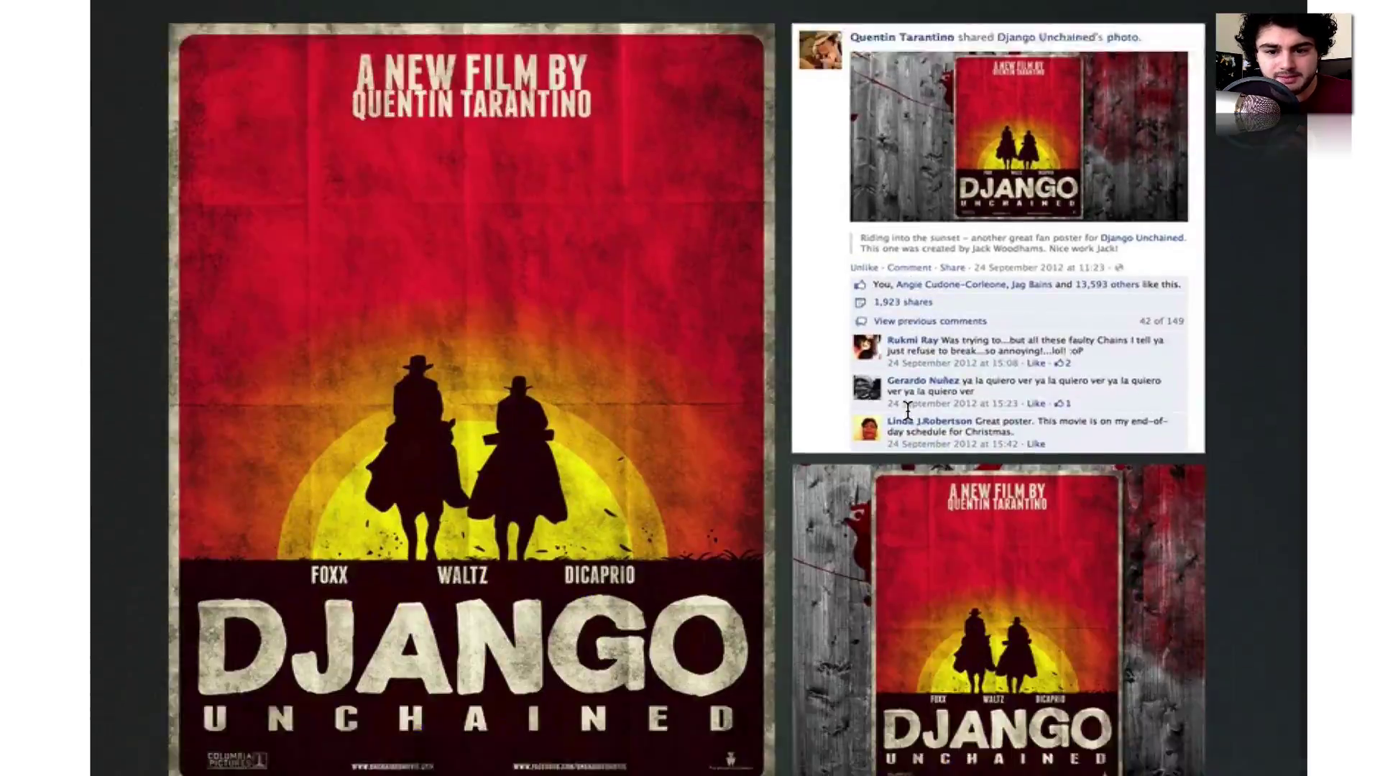
pyautogui.scroll(-20, 907, 411)
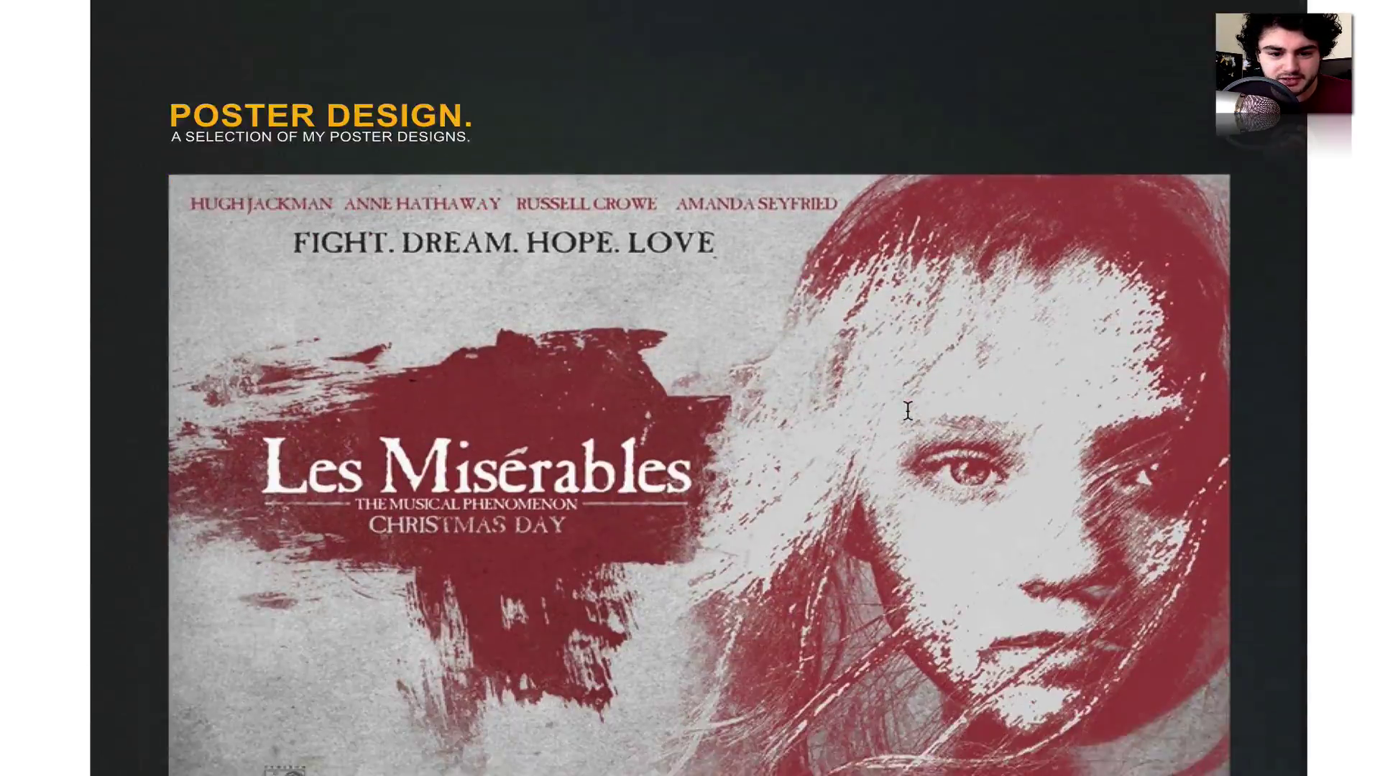
pyautogui.scroll(-20, 908, 410)
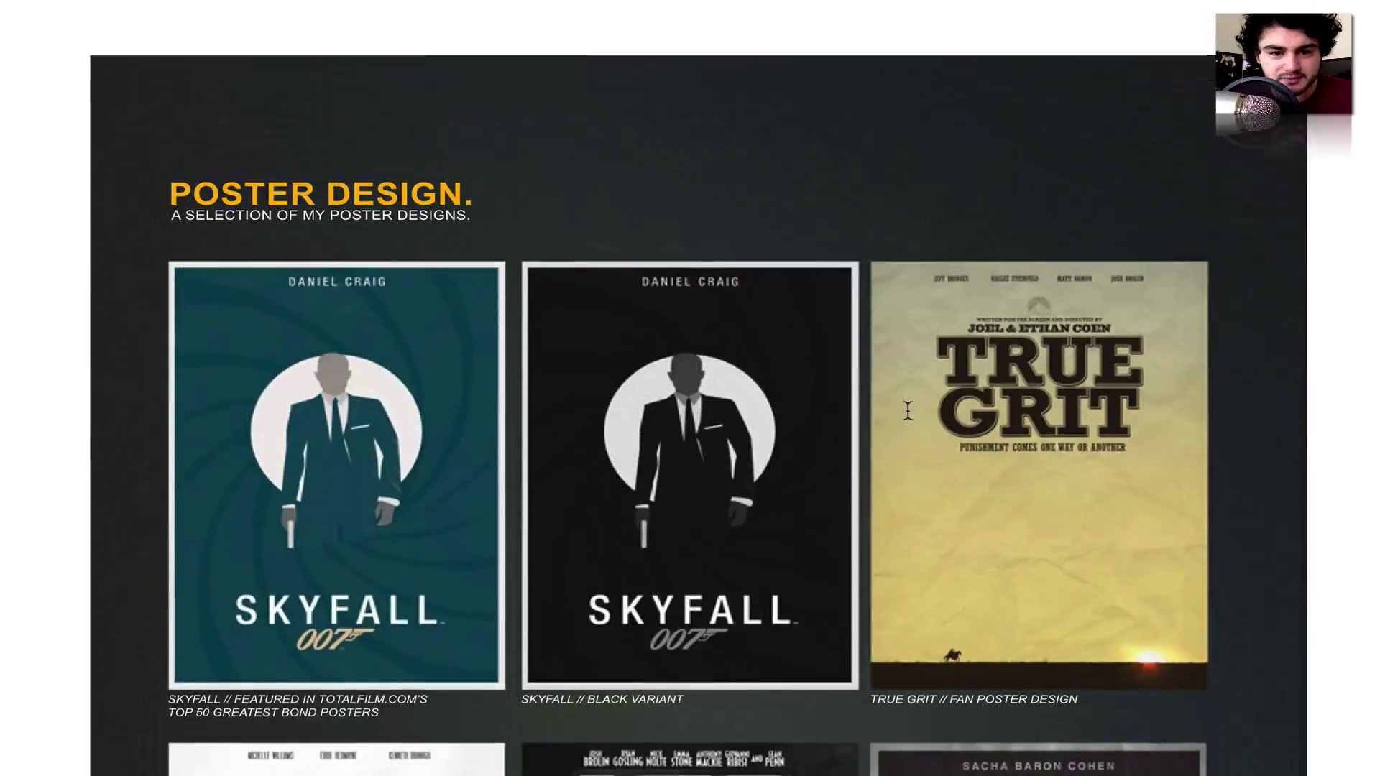
pyautogui.scroll(-20, 908, 410)
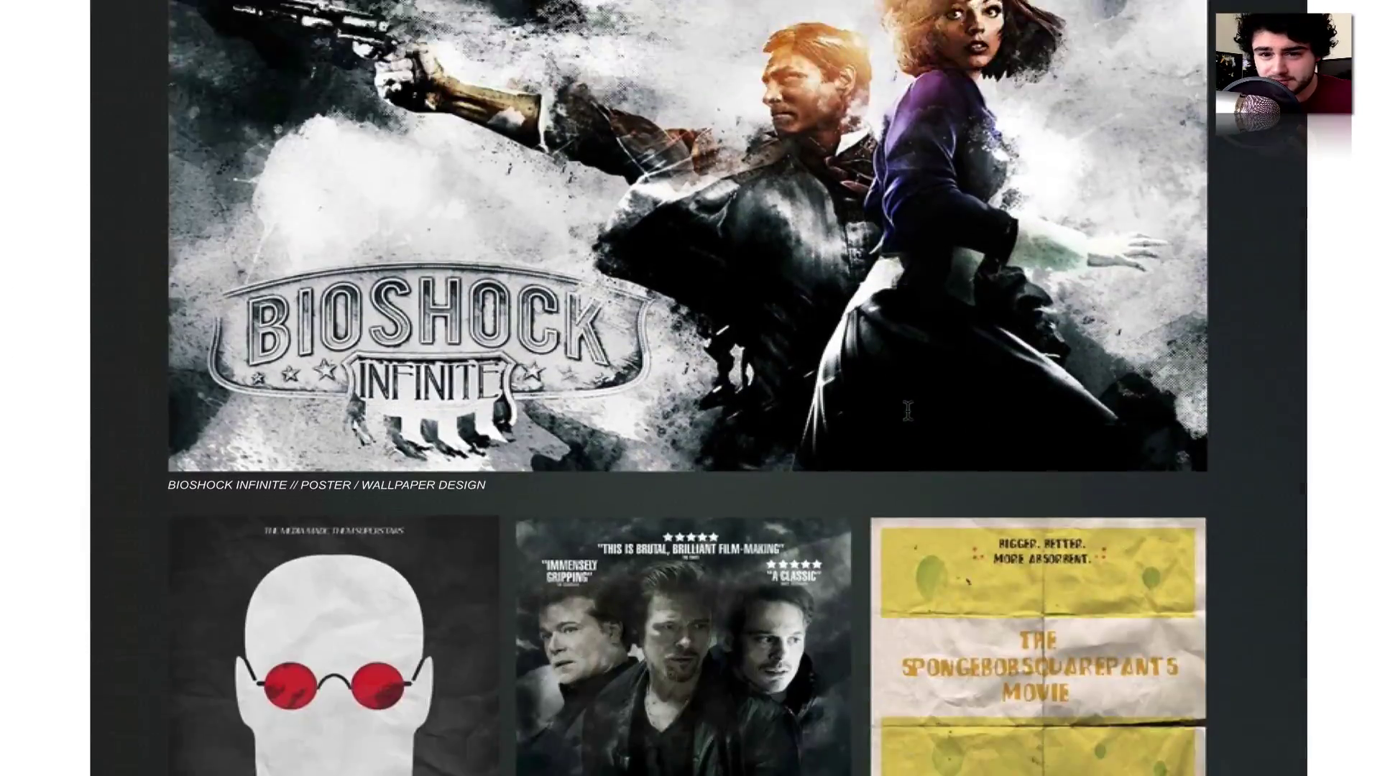
pyautogui.scroll(-20, 908, 410)
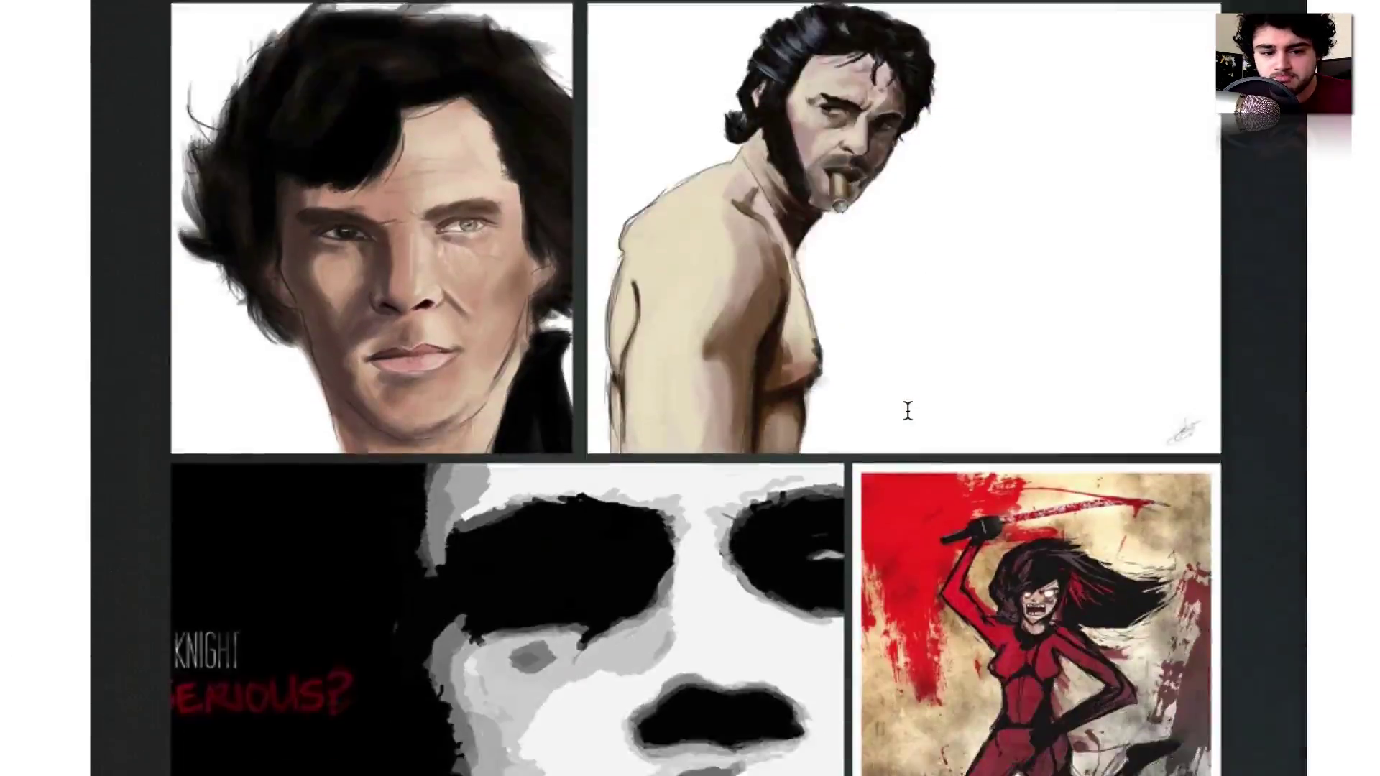
pyautogui.scroll(-20, 908, 411)
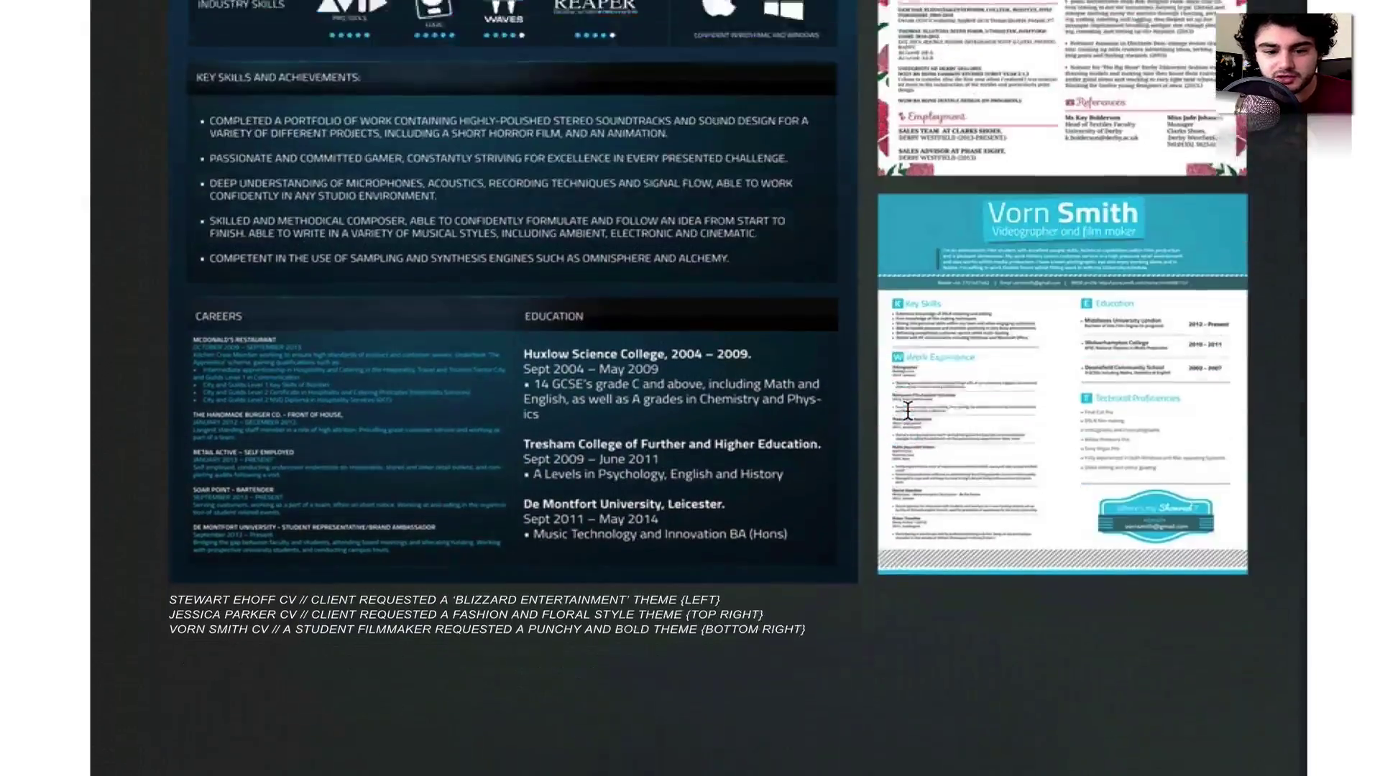
pyautogui.scroll(20, 908, 410)
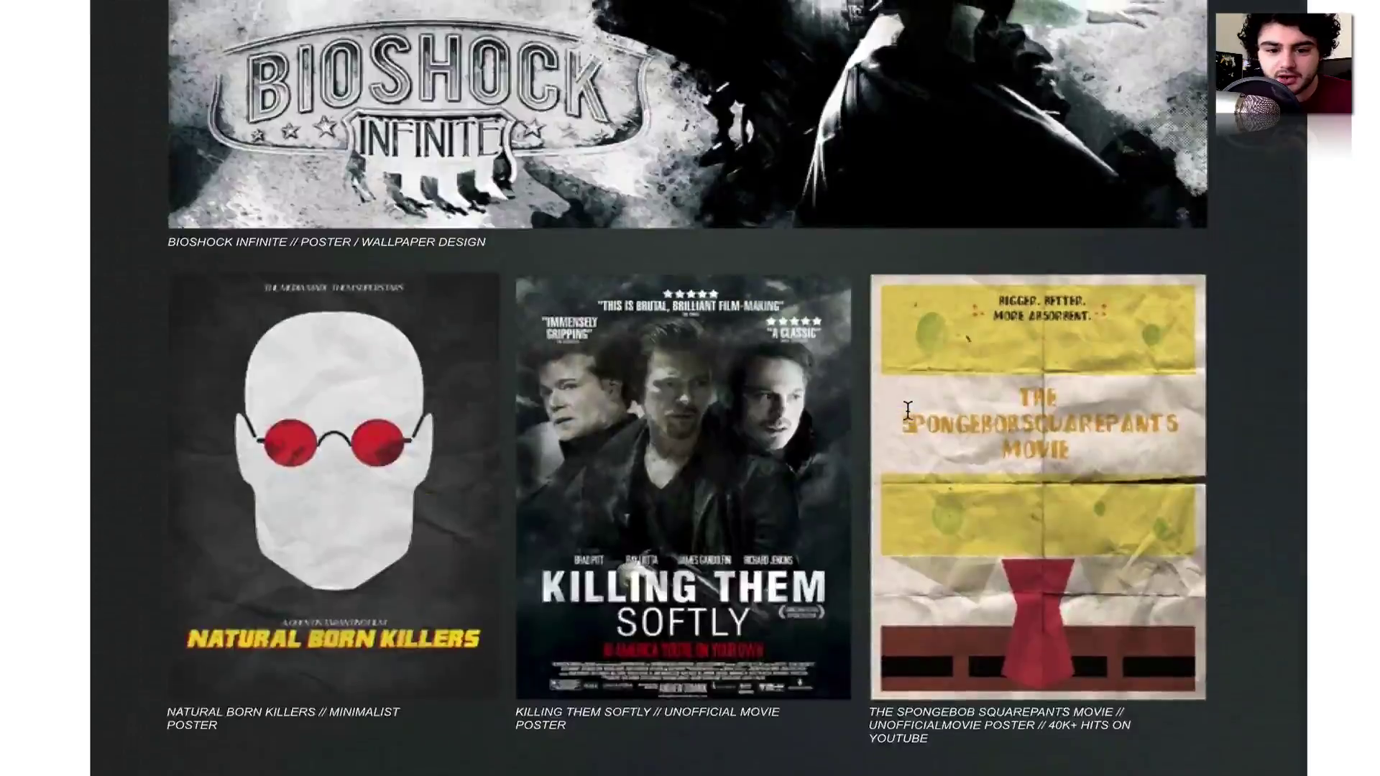
pyautogui.scroll(15, 908, 410)
pyautogui.scroll(-15, 908, 411)
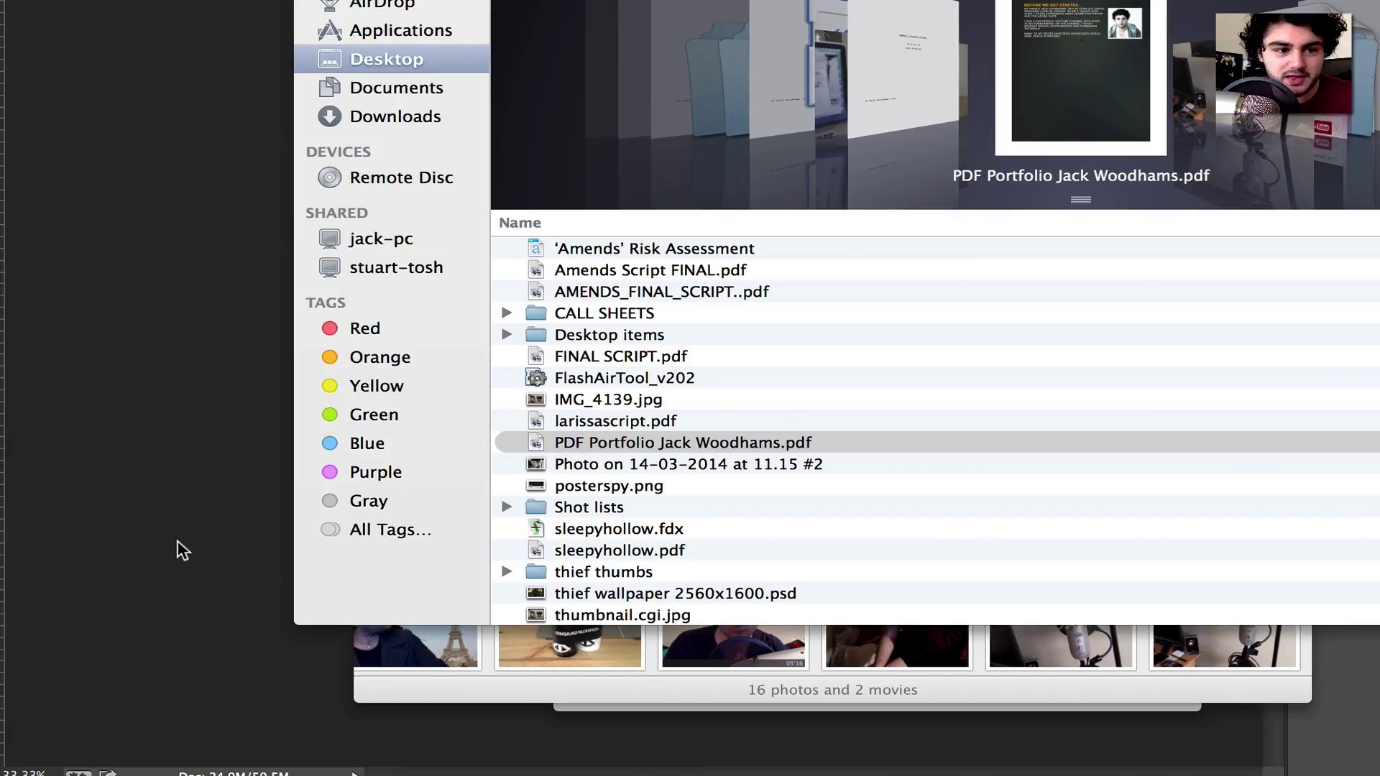